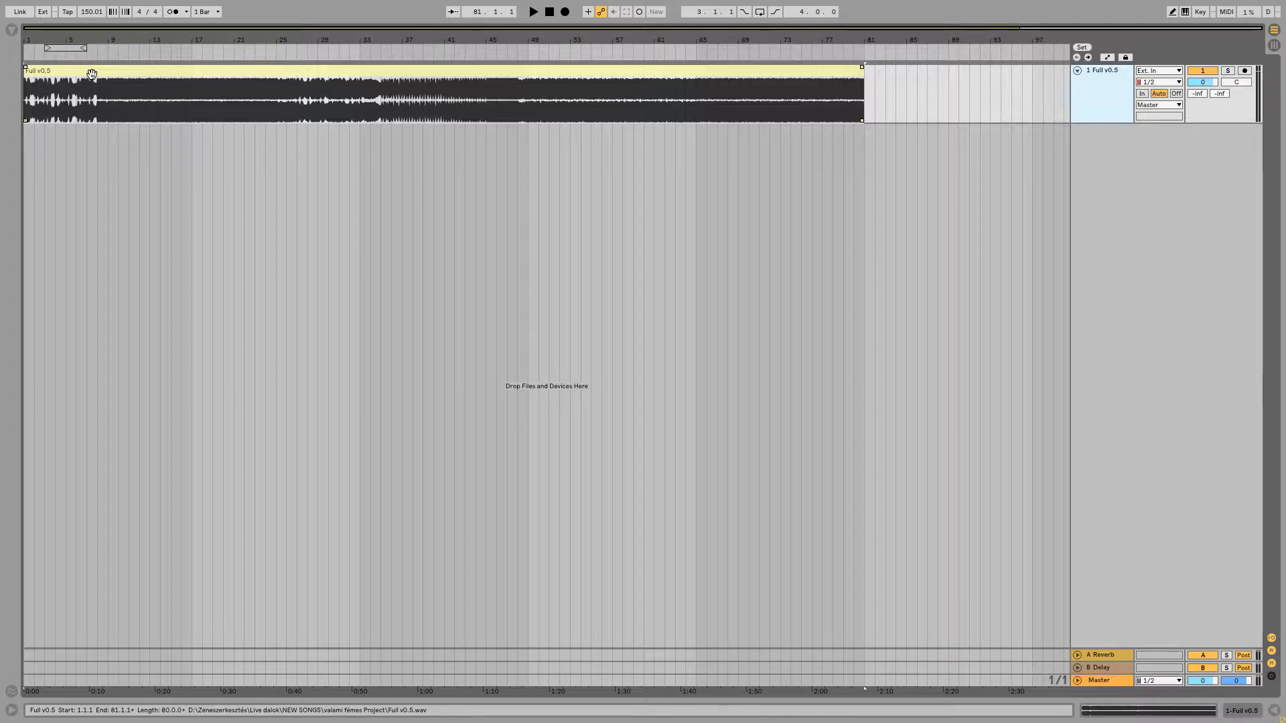
- Duplicate the Full v0.5 clip and align the copy to start at bar 81, spanning 81 to 161
left_click(708, 72)
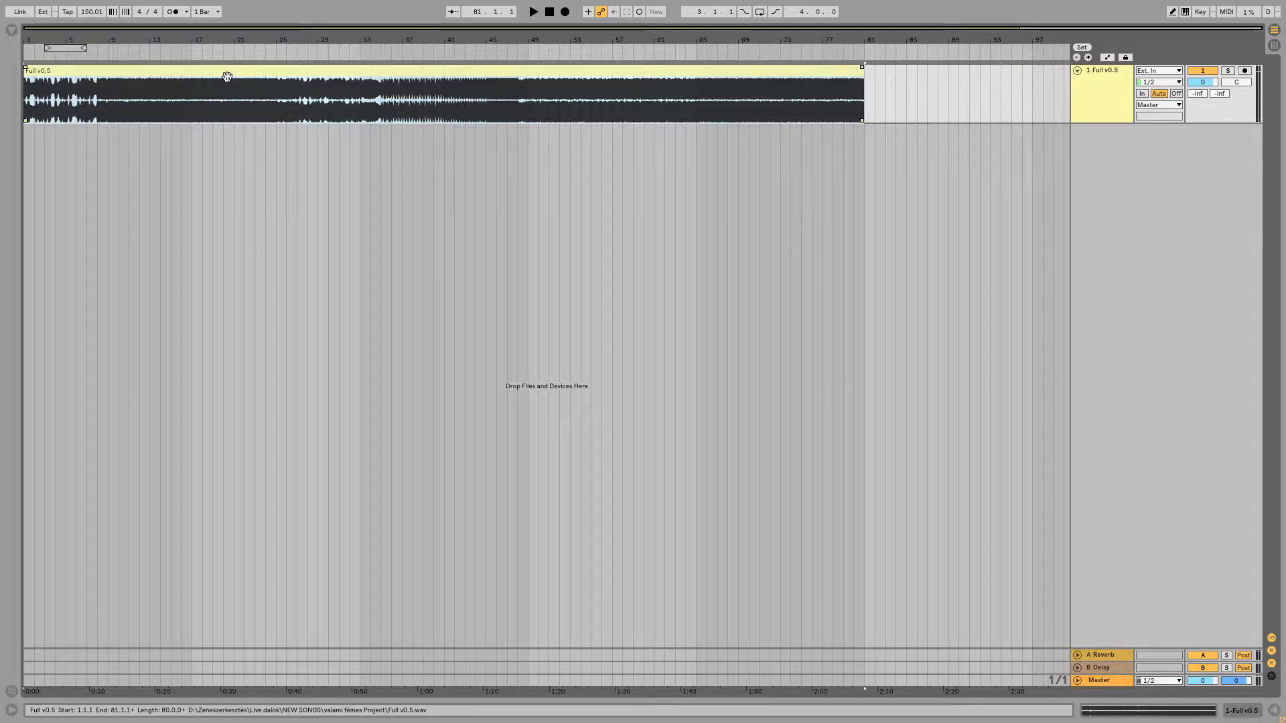
left_click_drag(256, 77, 1064, 75)
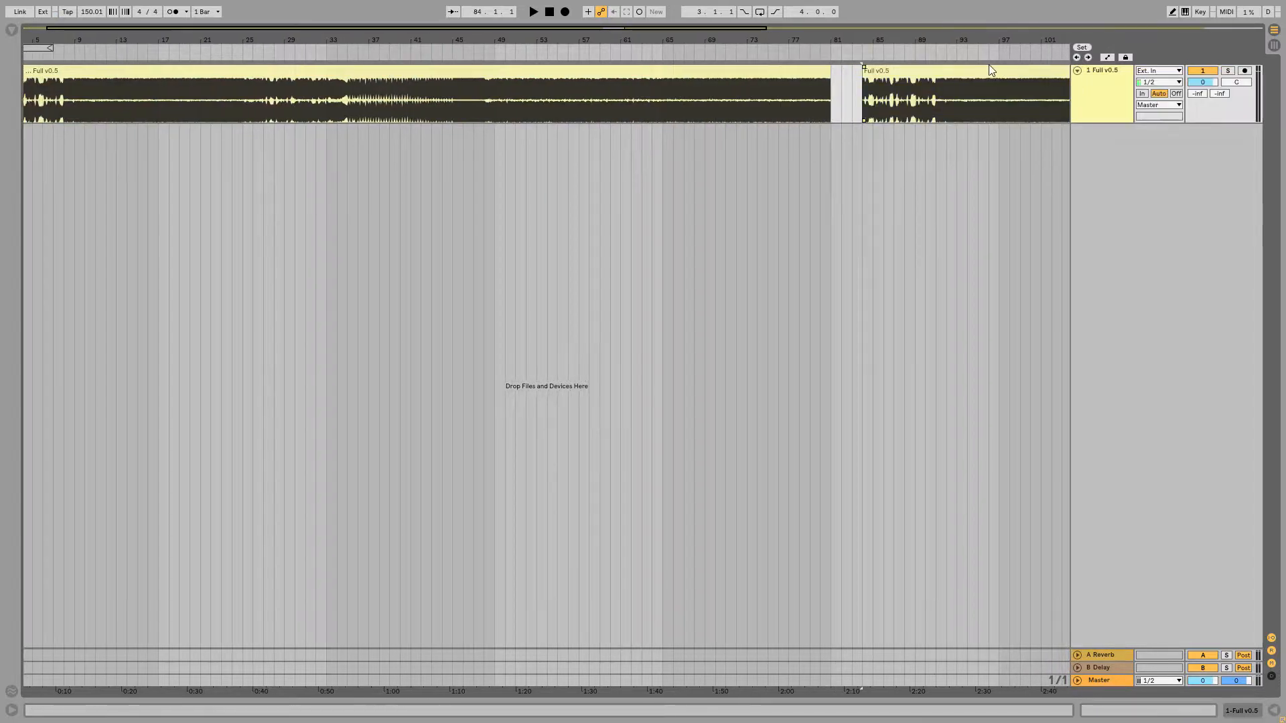
left_click_drag(904, 69, 874, 70)
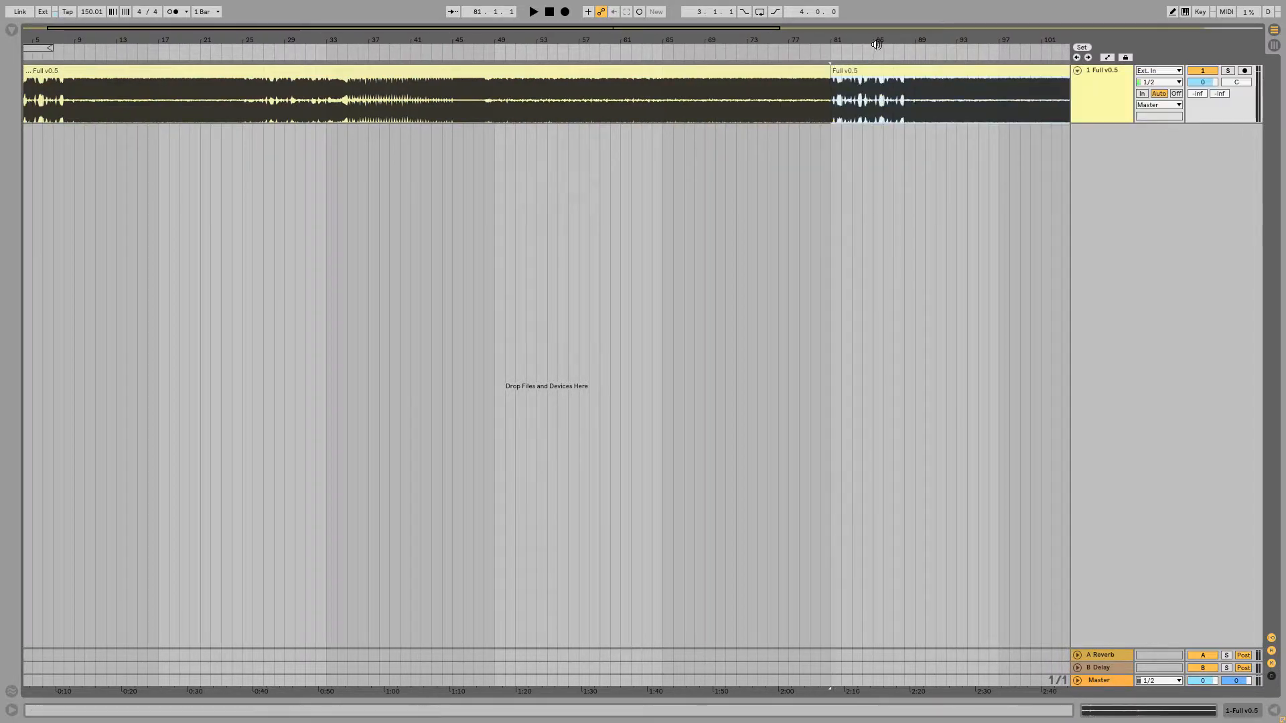
scroll(875, 44, "down", 3)
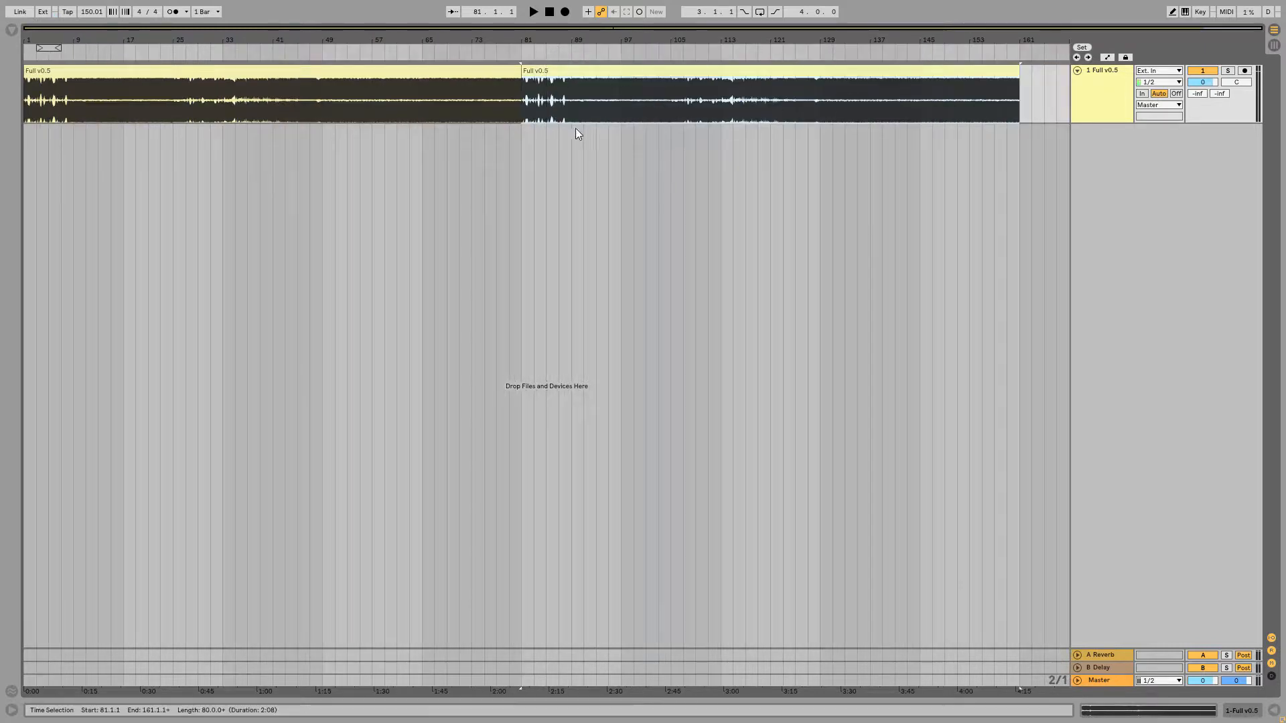
- Enlarge the Full v0.5 track and zoom the ruler so bars 1–93 fill the view, insert point at bar 47
left_click(346, 79)
left_click_drag(1192, 119, 1192, 202)
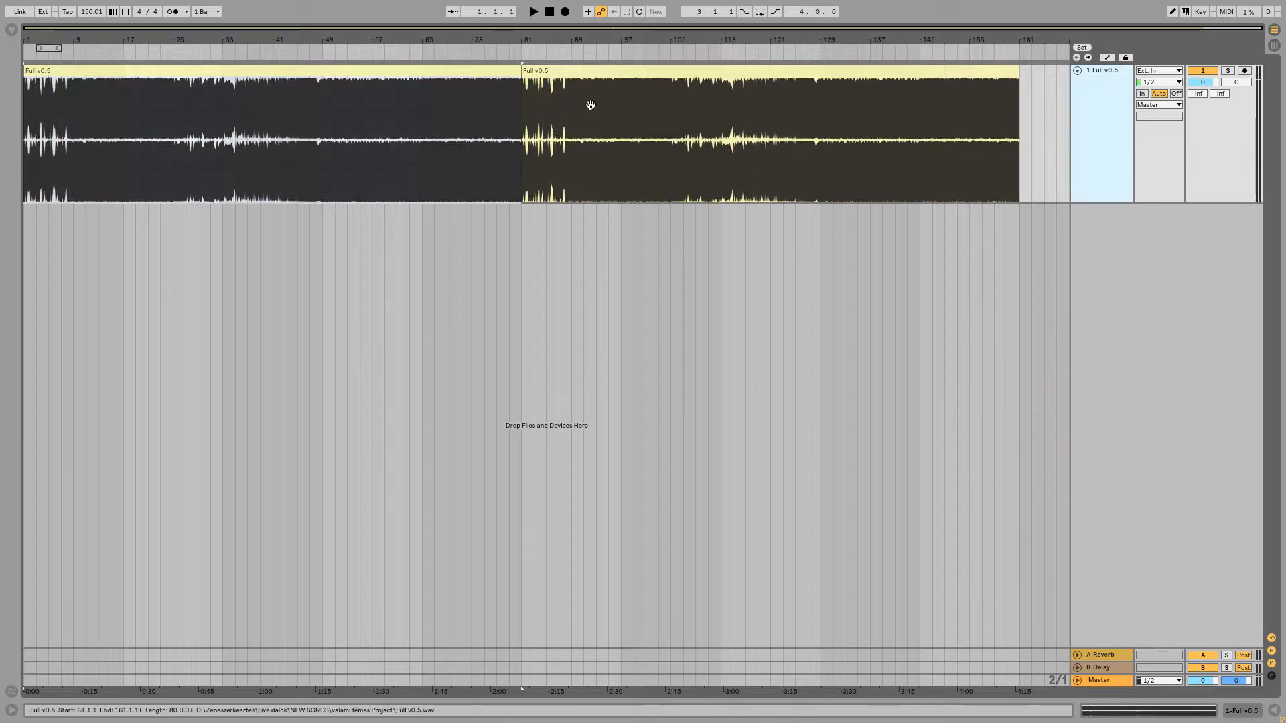
left_click_drag(30, 41, 30, 70)
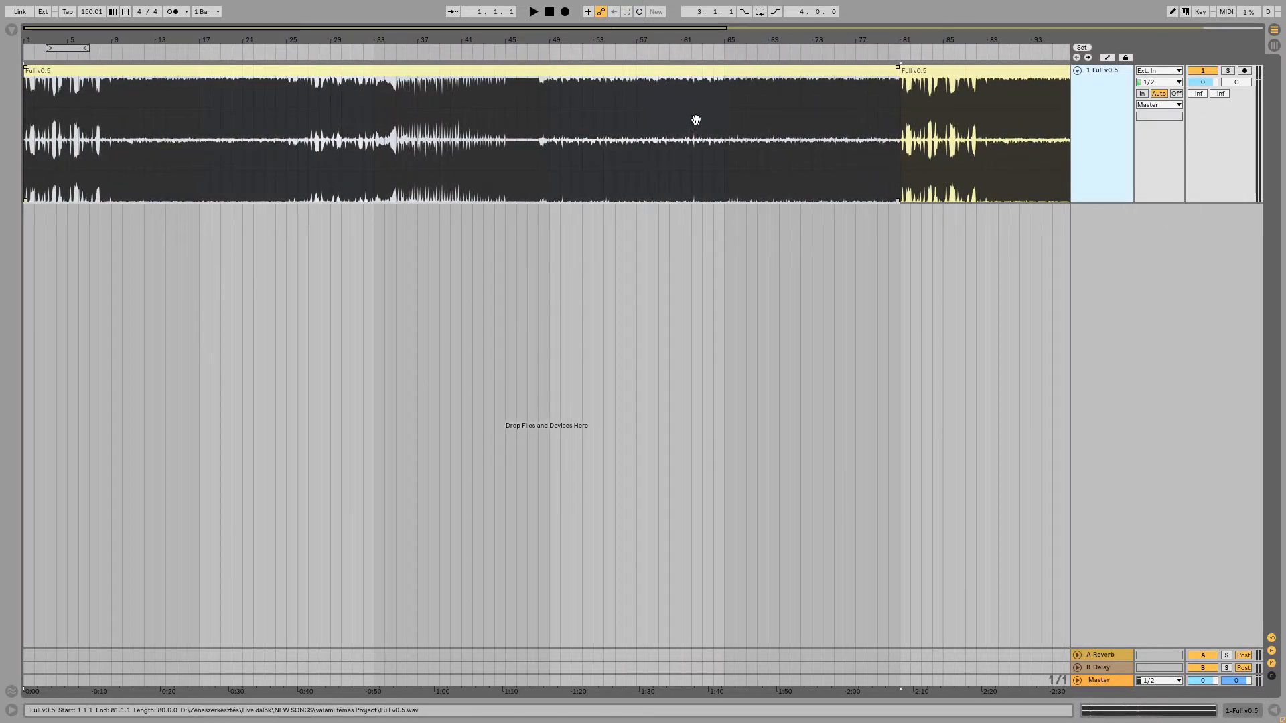
left_click(694, 110)
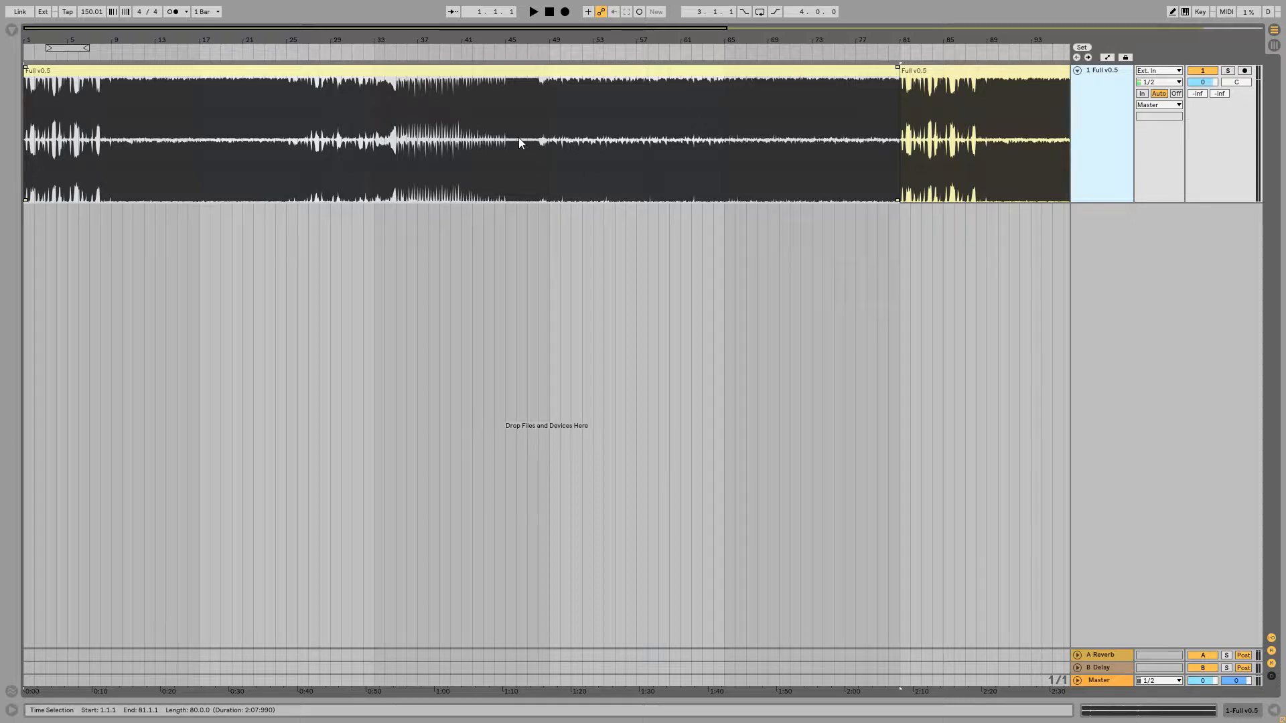
left_click(528, 156)
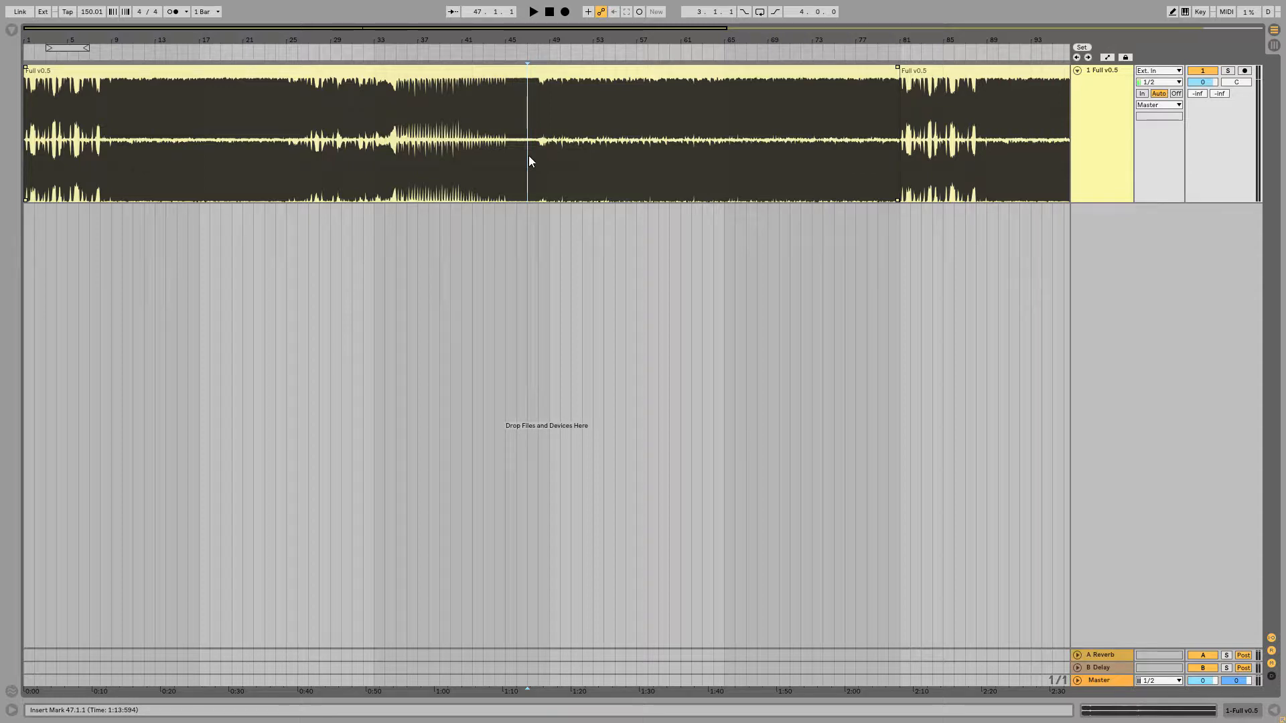
- Start playback from bar 1 of the original clip and let it run on into the copy past bar 81
left_click(491, 73)
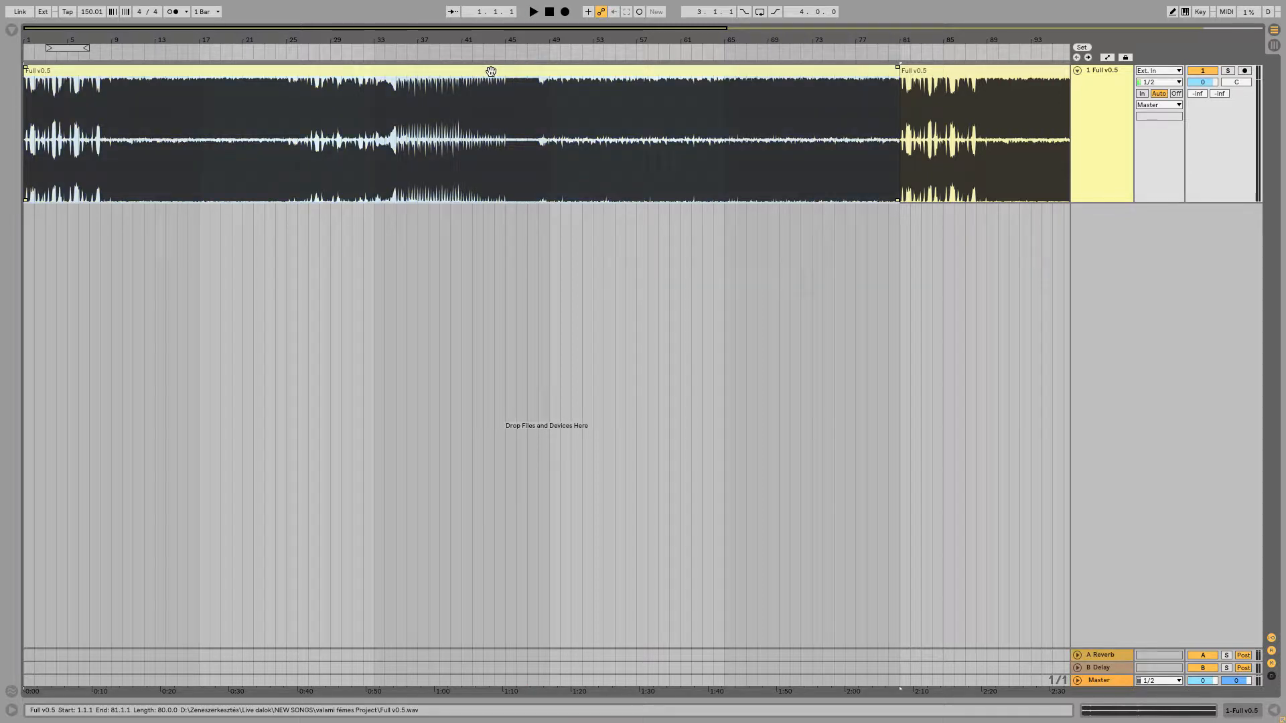
key("space")
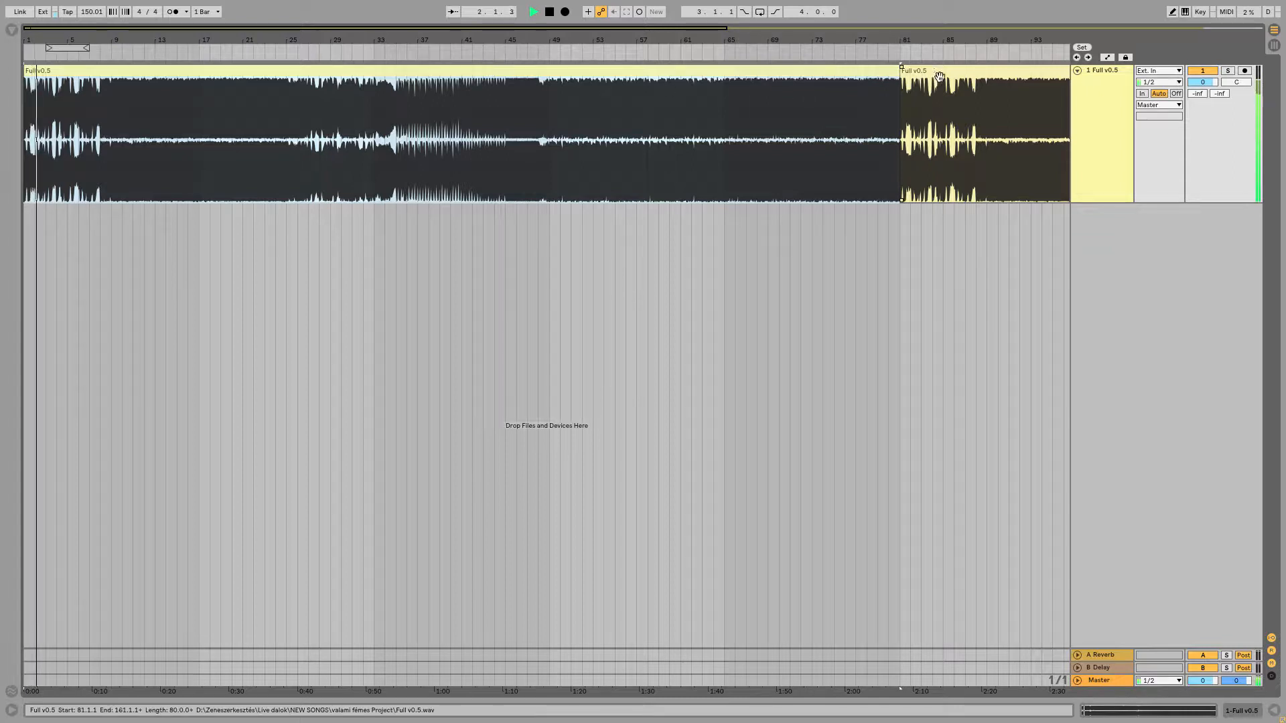
left_click(935, 76)
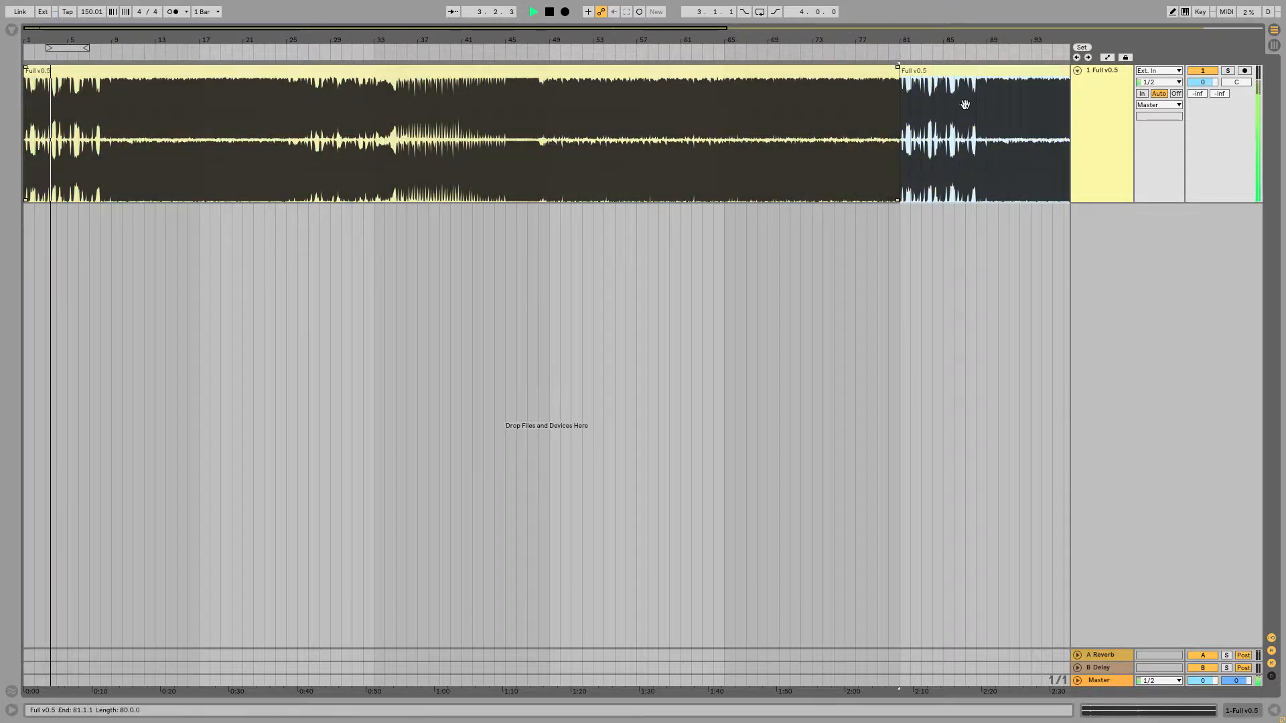
left_click(472, 75)
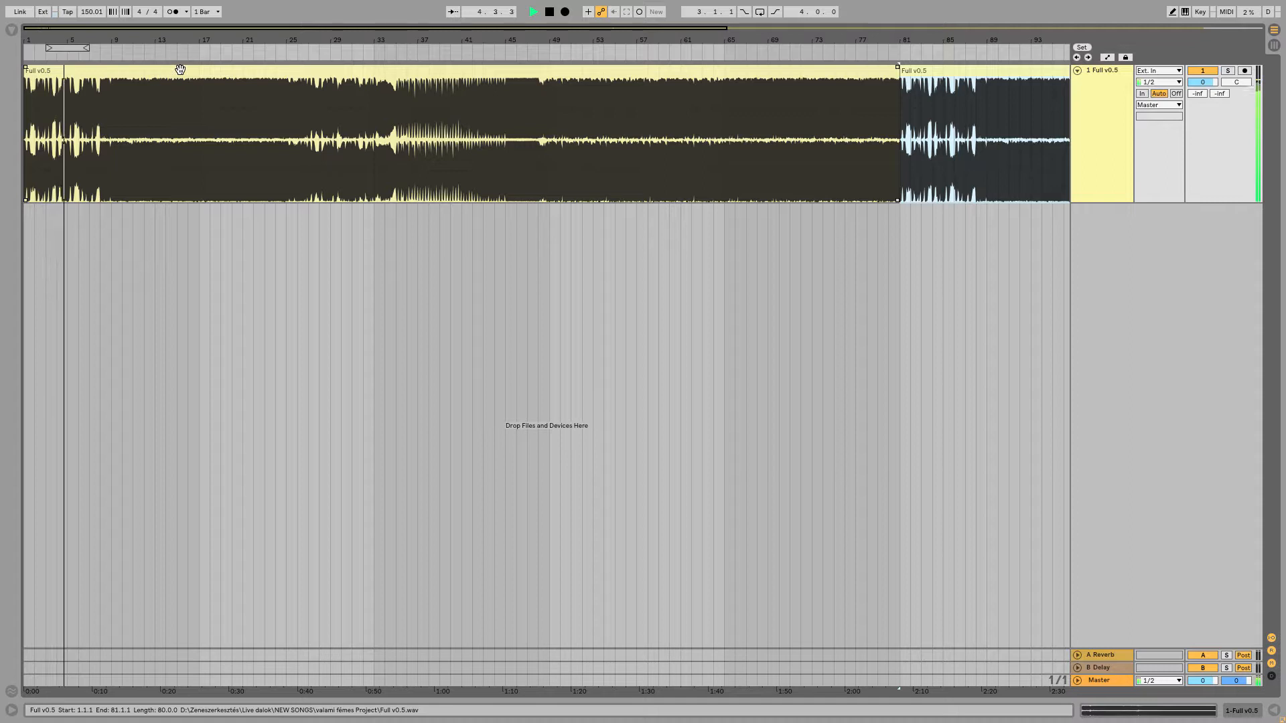